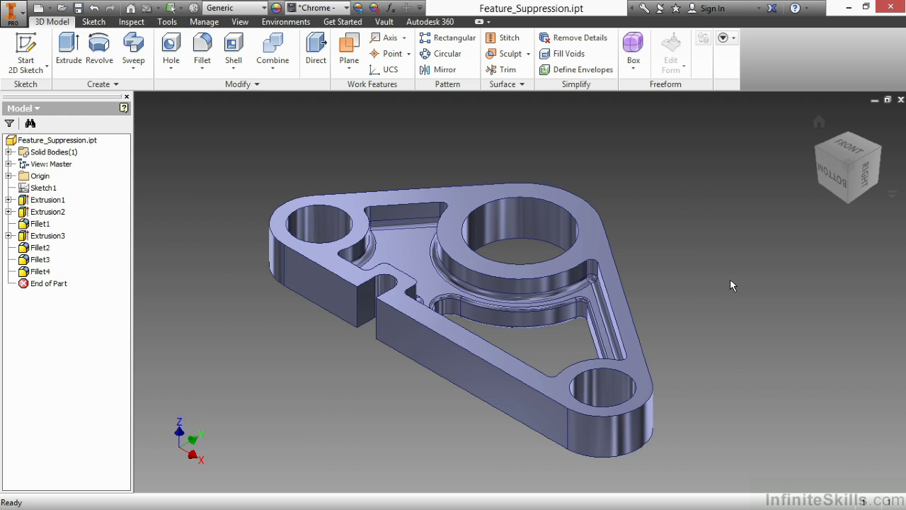
- Select Fillet1–Fillet4 and Extrusion3 in the browser and suppress them all
{"action": "mouse_move", "coordinate": [542, 341]}
{"action": "middle_mouse_down", "text": "shift"}
{"action": "mouse_move", "coordinate": [552, 280]}
{"action": "mouse_move", "coordinate": [559, 346]}
{"action": "middle_mouse_up", "text": "shift"}
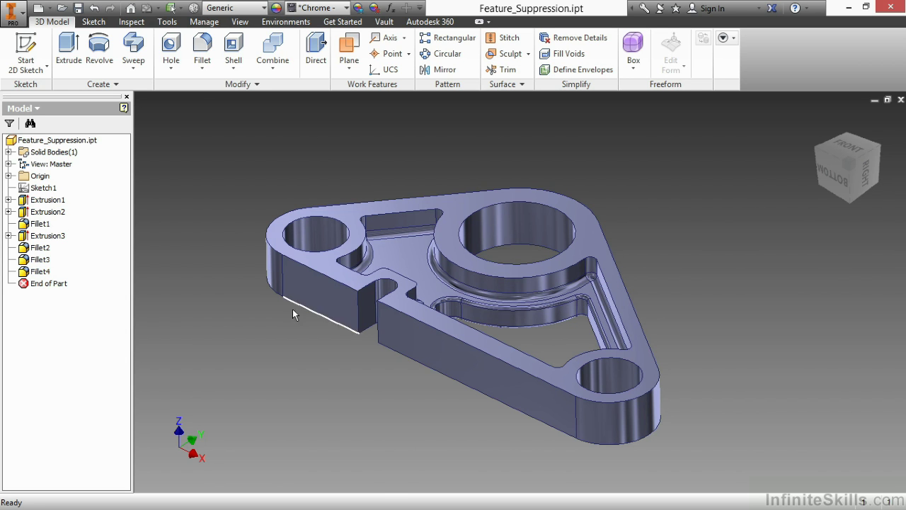
{"action": "left_click", "coordinate": [40, 224]}
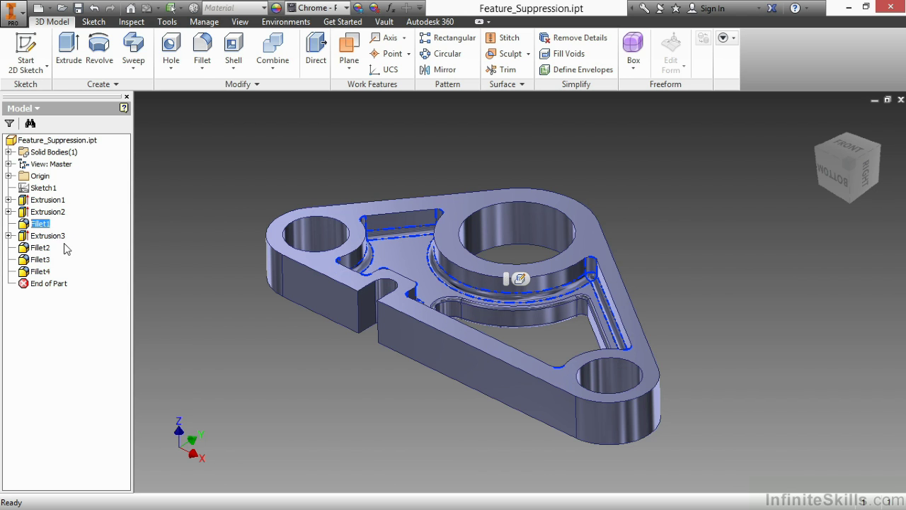
{"action": "left_click", "coordinate": [44, 249], "text": "ctrl"}
{"action": "left_click", "coordinate": [44, 260], "text": "ctrl"}
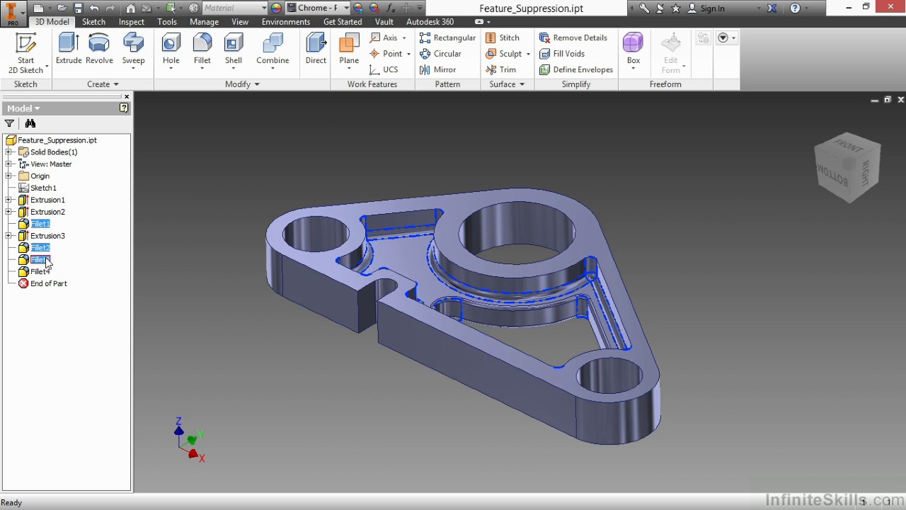
{"action": "left_click", "coordinate": [44, 272], "text": "ctrl"}
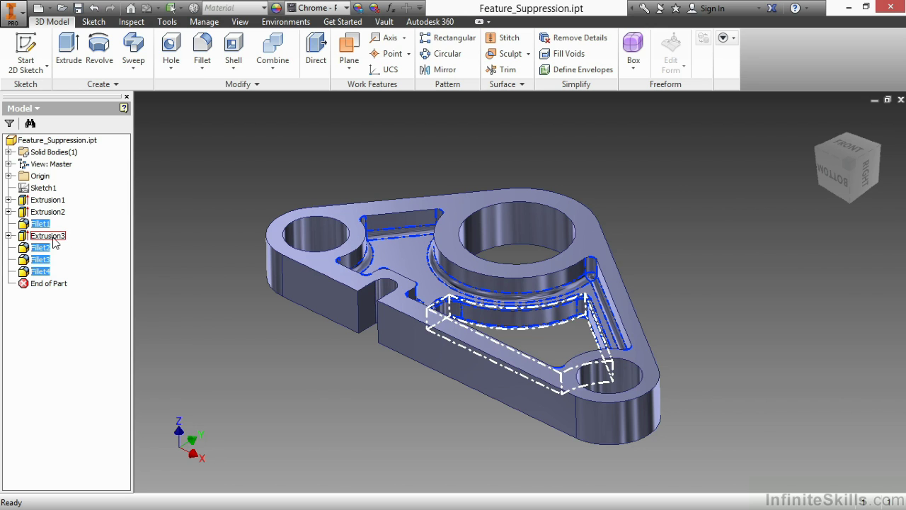
{"action": "left_click", "coordinate": [55, 242], "text": "ctrl"}
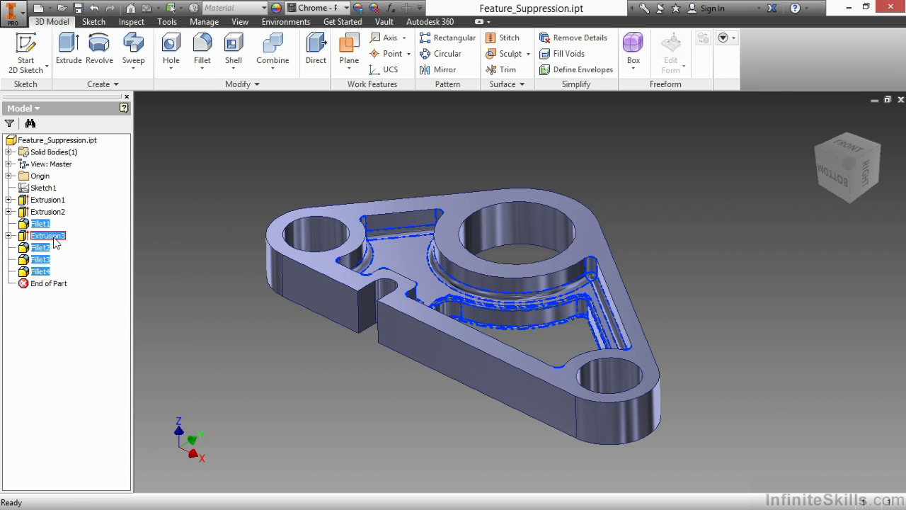
{"action": "right_click", "coordinate": [55, 243]}
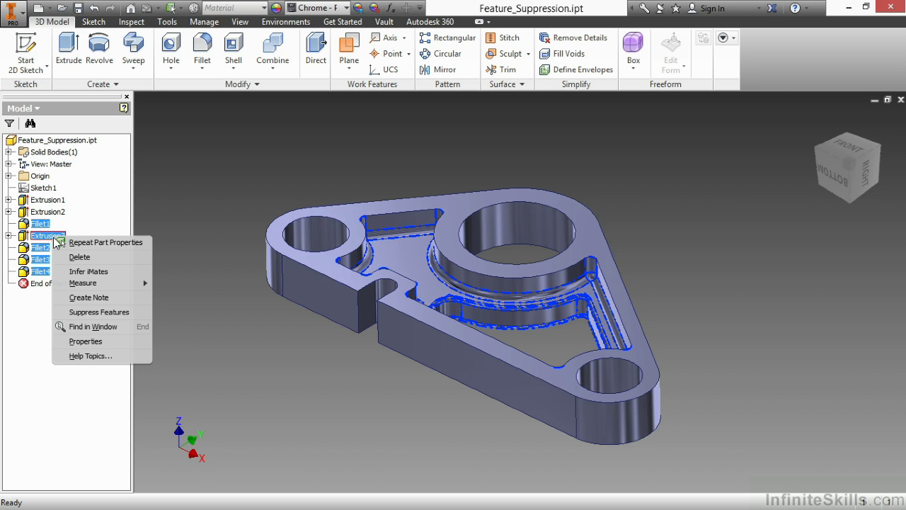
{"action": "left_click", "coordinate": [122, 311]}
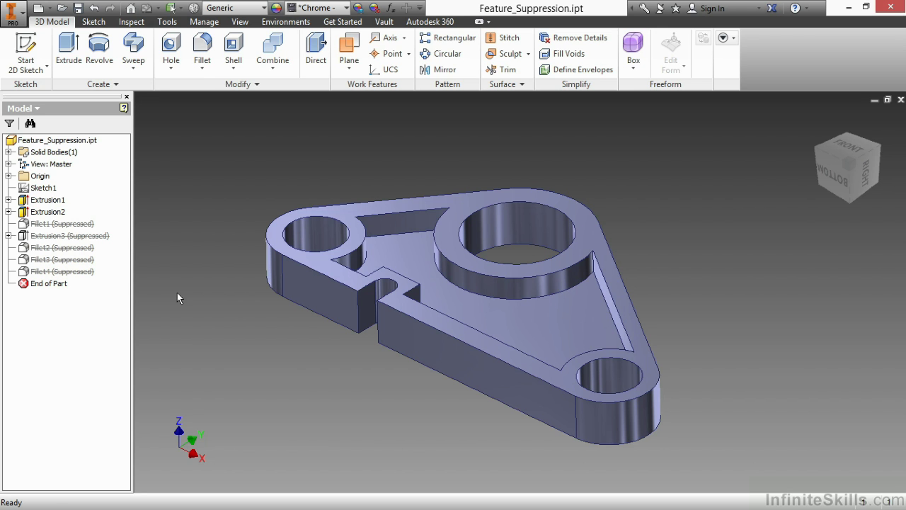
- Add a numeric user parameter named FeatureSuppress with unitless (ul) units
{"action": "left_click", "coordinate": [391, 8]}
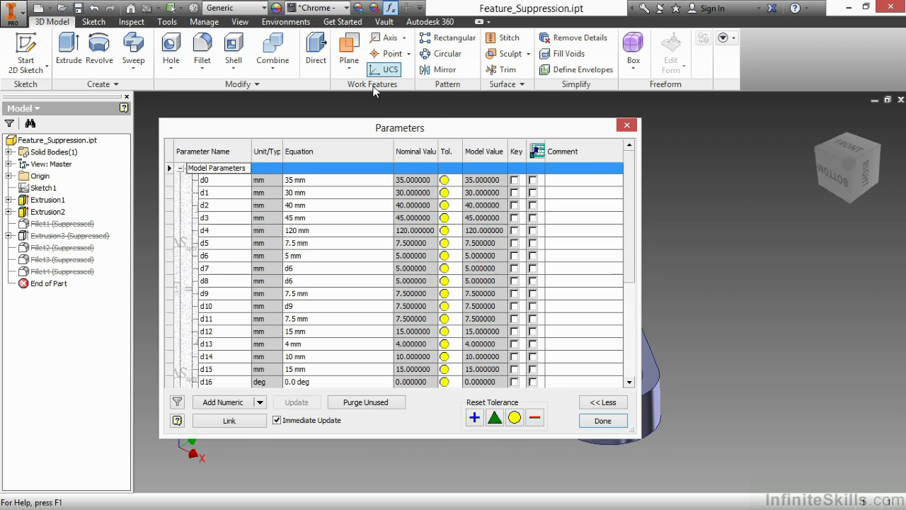
{"action": "left_click_drag", "start_coordinate": [628, 183], "coordinate": [630, 295]}
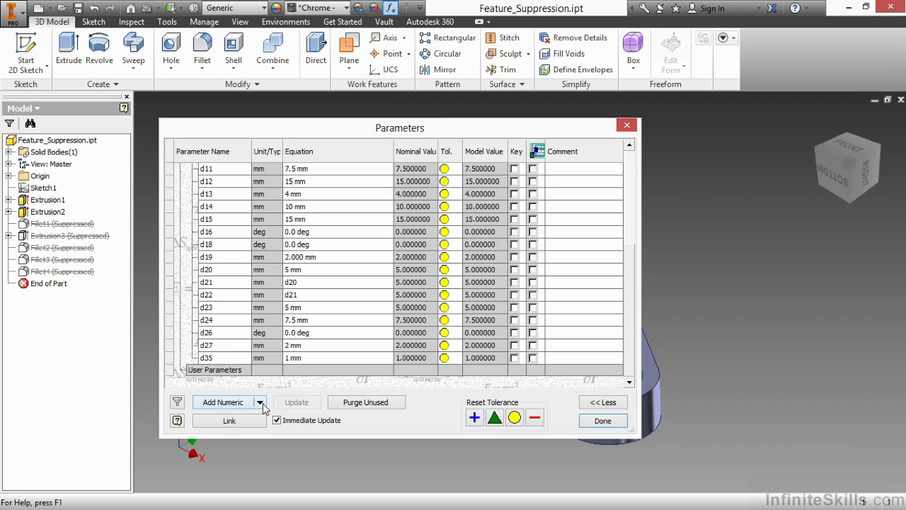
{"action": "left_click", "coordinate": [237, 402]}
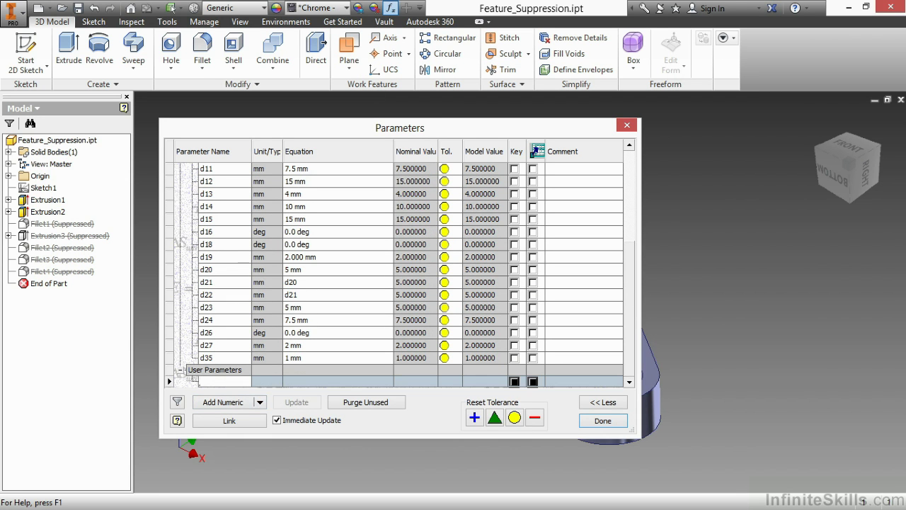
{"action": "type", "text": "Feat"}
{"action": "type", "text": "ure"}
{"action": "type", "text": "Suppress"}
{"action": "key", "text": "Return"}
{"action": "left_click", "coordinate": [271, 382]}
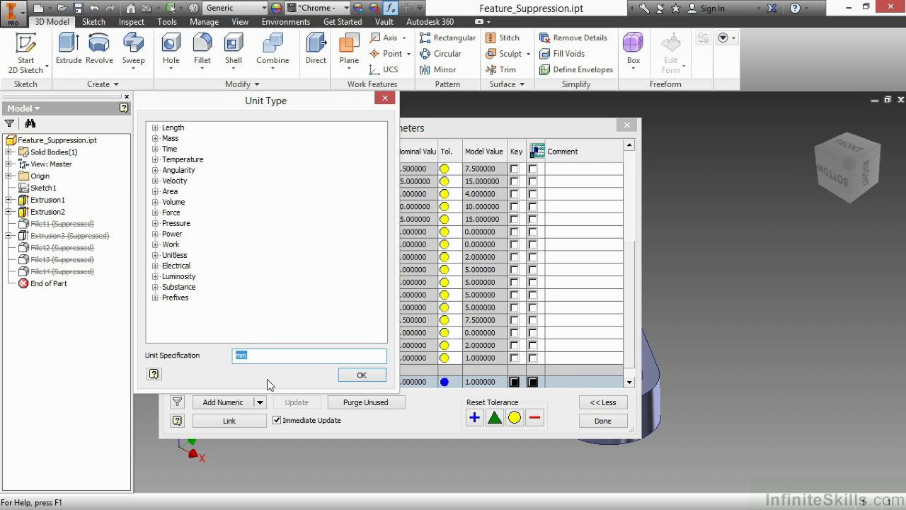
{"action": "type", "text": "ul"}
{"action": "left_click", "coordinate": [362, 375]}
- Set FeatureSuppress to 1 ul, comment it '0=Off; 1= On', and close Parameters
{"action": "left_click", "coordinate": [323, 382]}
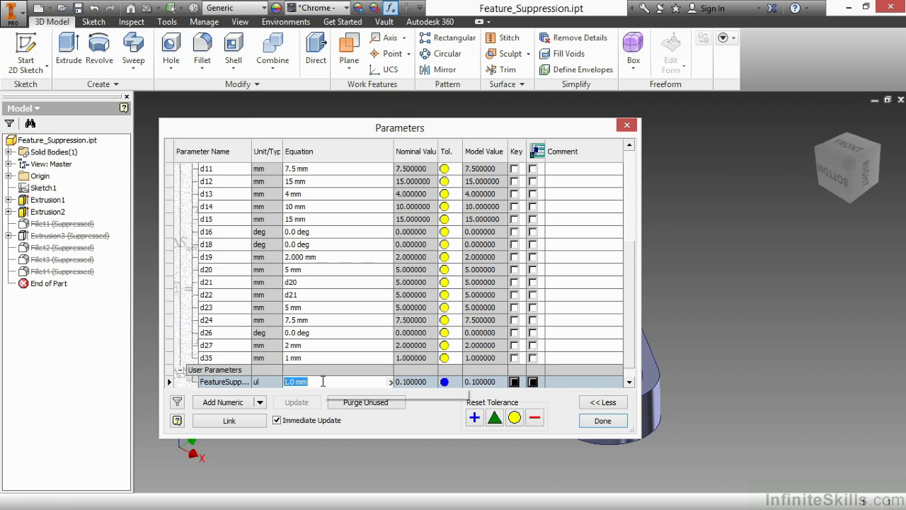
{"action": "mouse_move", "coordinate": [322, 382]}
{"action": "type", "text": "1 ul"}
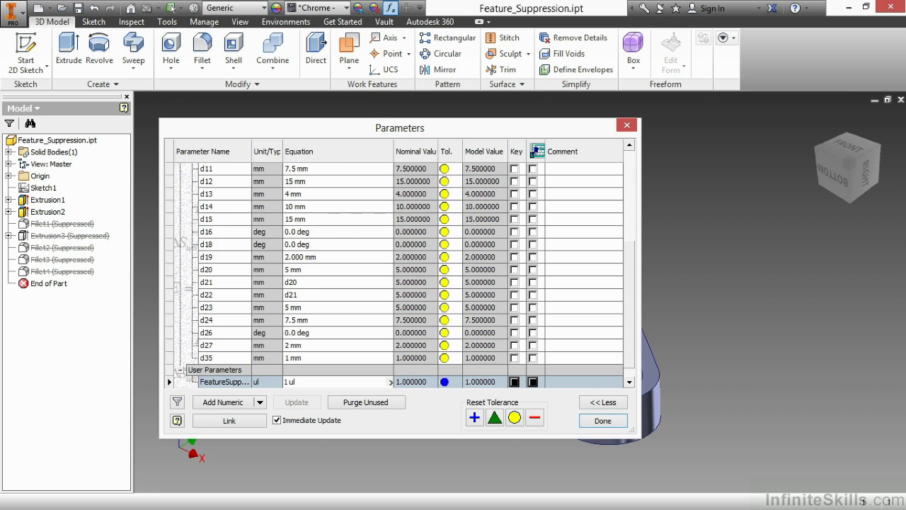
{"action": "key", "text": "Return"}
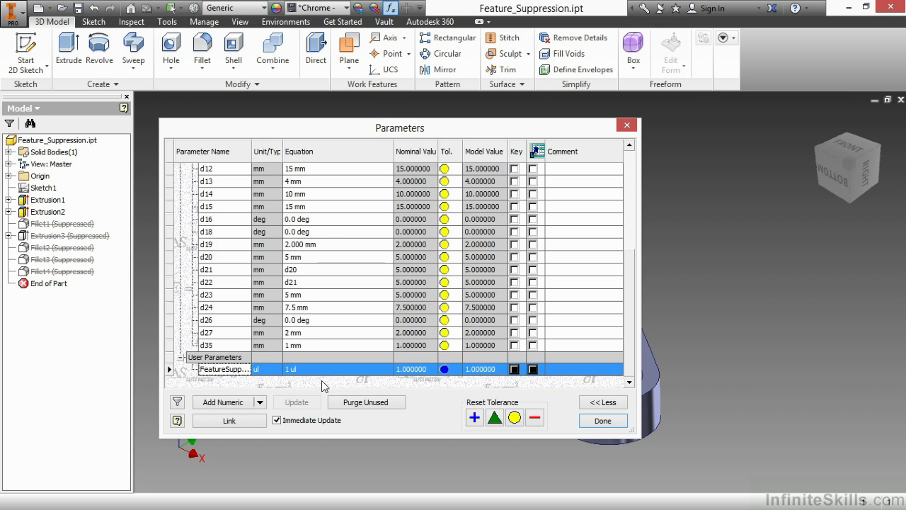
{"action": "left_click", "coordinate": [559, 369]}
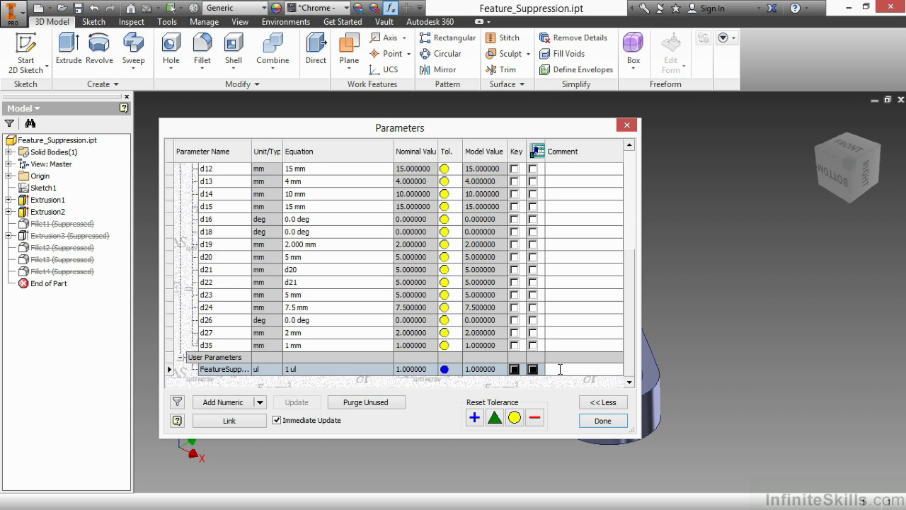
{"action": "type", "text": "0=Off; 1= On"}
{"action": "key", "text": "Return"}
{"action": "left_click", "coordinate": [596, 421]}
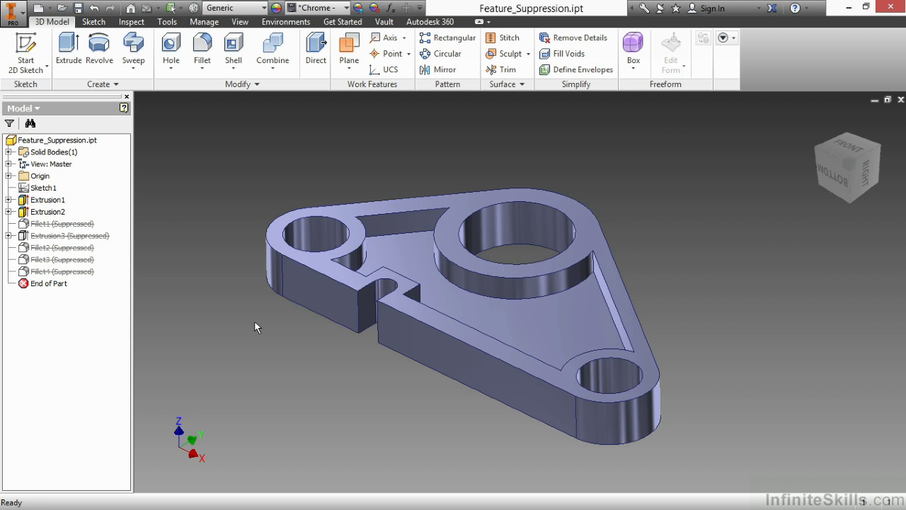
- Review the shared properties of Fillet1–Fillet4, keeping the appearance As Body without changes
{"action": "left_click", "coordinate": [81, 225]}
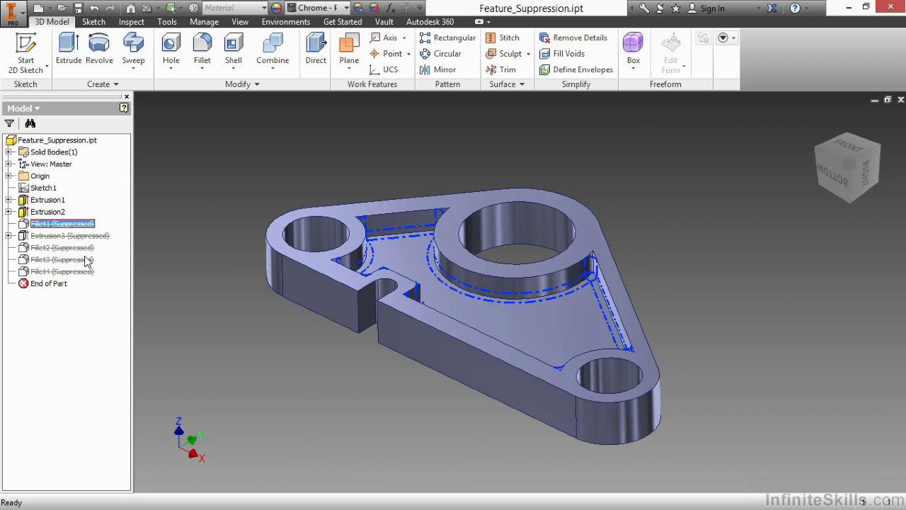
{"action": "left_click", "coordinate": [81, 272], "text": "shift"}
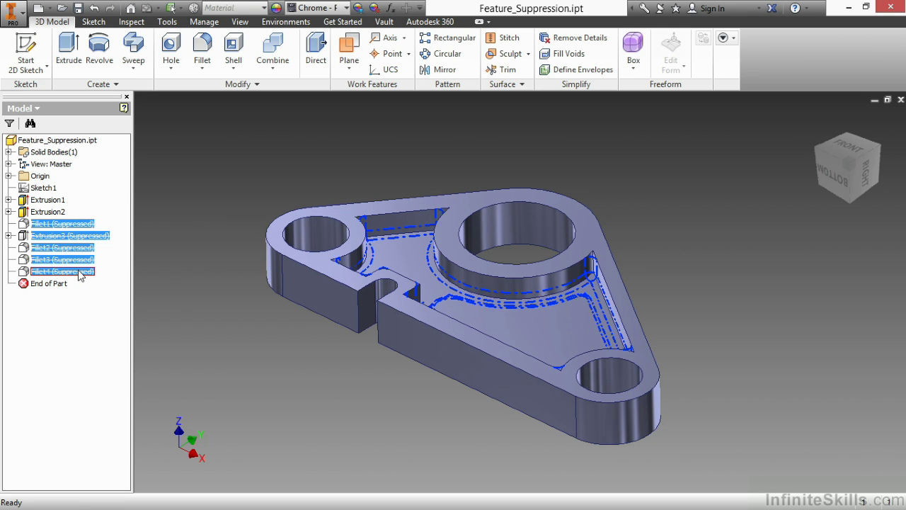
{"action": "right_click", "coordinate": [80, 274]}
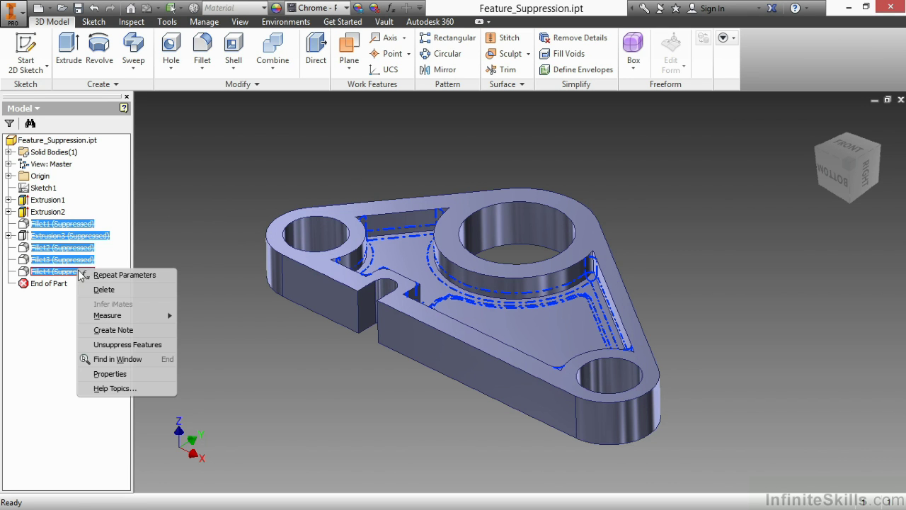
{"action": "left_click", "coordinate": [132, 374]}
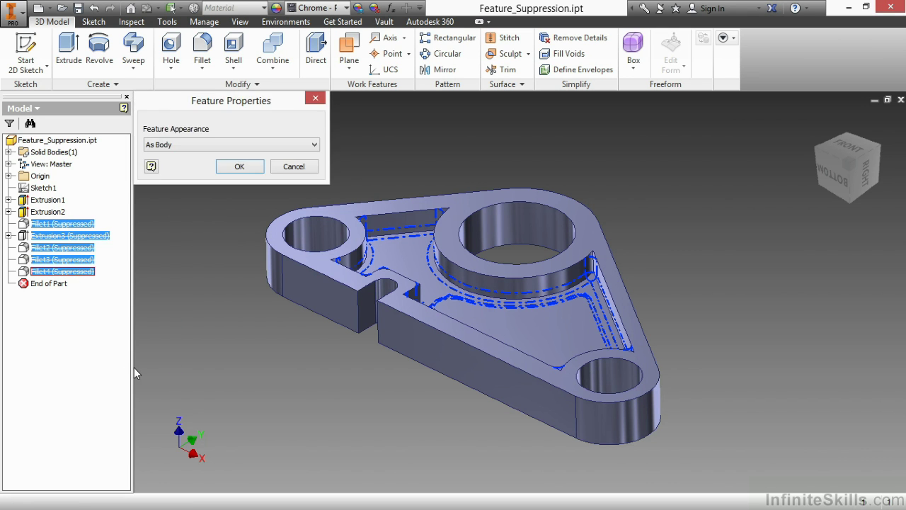
{"action": "left_click", "coordinate": [287, 147]}
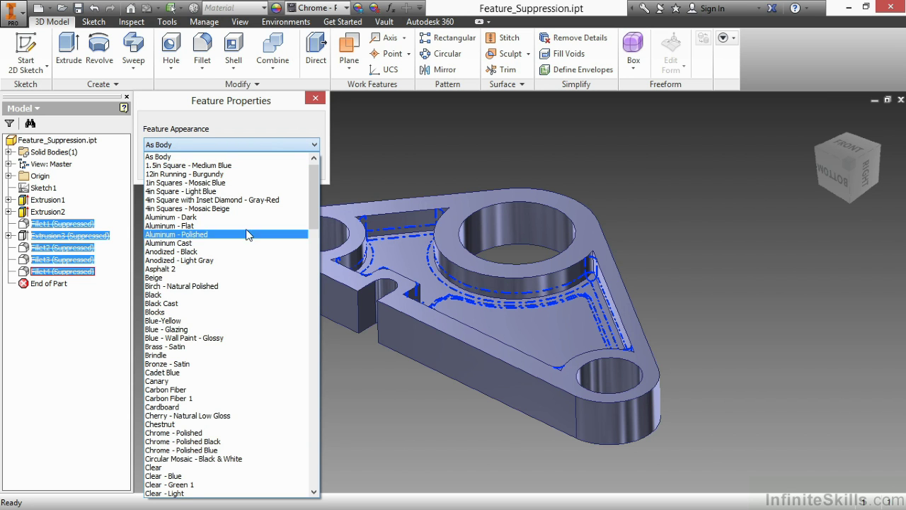
{"action": "left_click", "coordinate": [230, 131]}
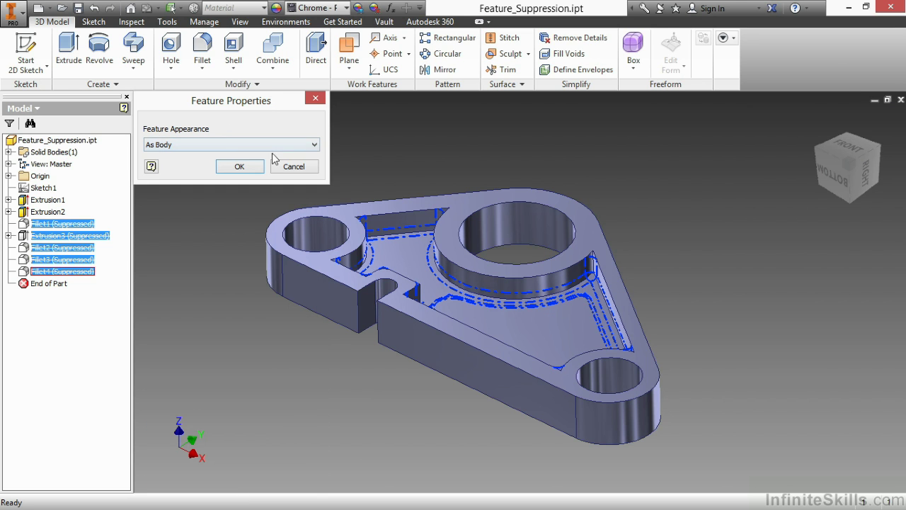
{"action": "left_click", "coordinate": [294, 167]}
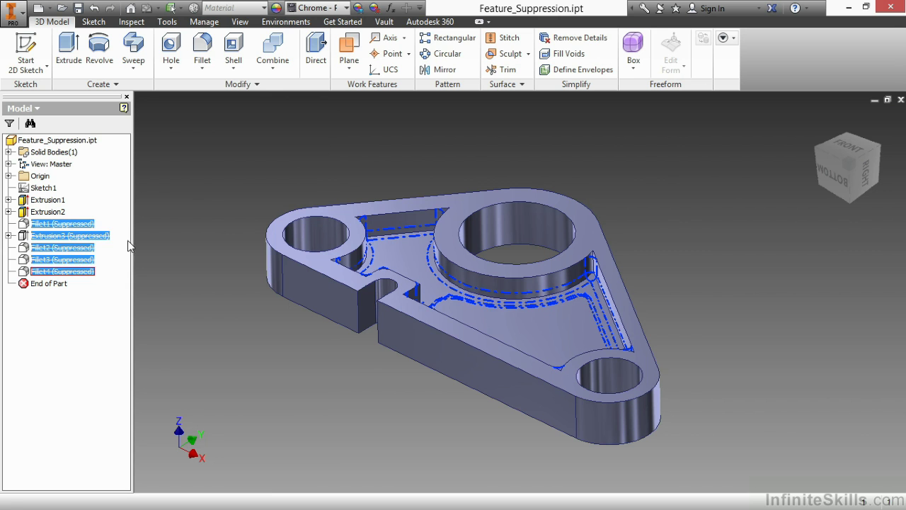
- Recheck the four fillets' properties, then open Fillet1's Feature Properties on its own
{"action": "left_click", "coordinate": [67, 247]}
{"action": "left_click", "coordinate": [61, 224]}
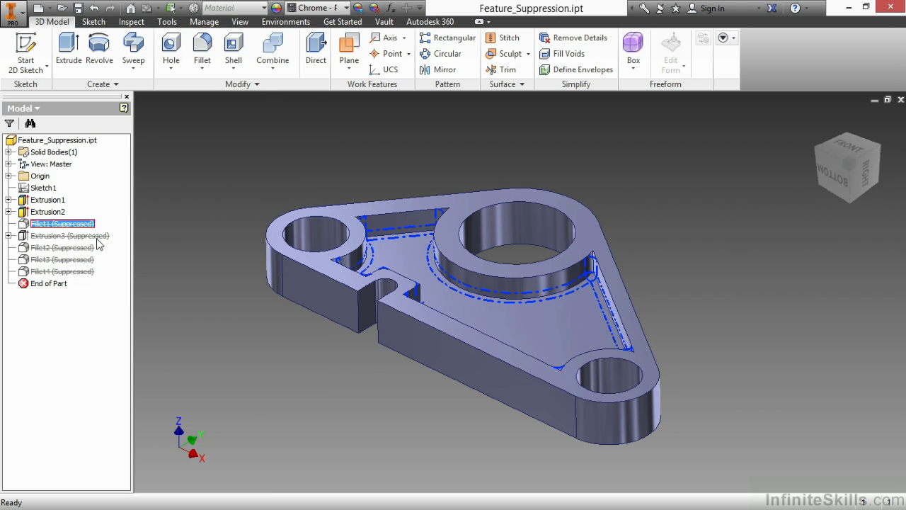
{"action": "left_click", "coordinate": [78, 248], "text": "ctrl"}
{"action": "left_click", "coordinate": [83, 260], "text": "ctrl"}
{"action": "left_click", "coordinate": [79, 272], "text": "ctrl"}
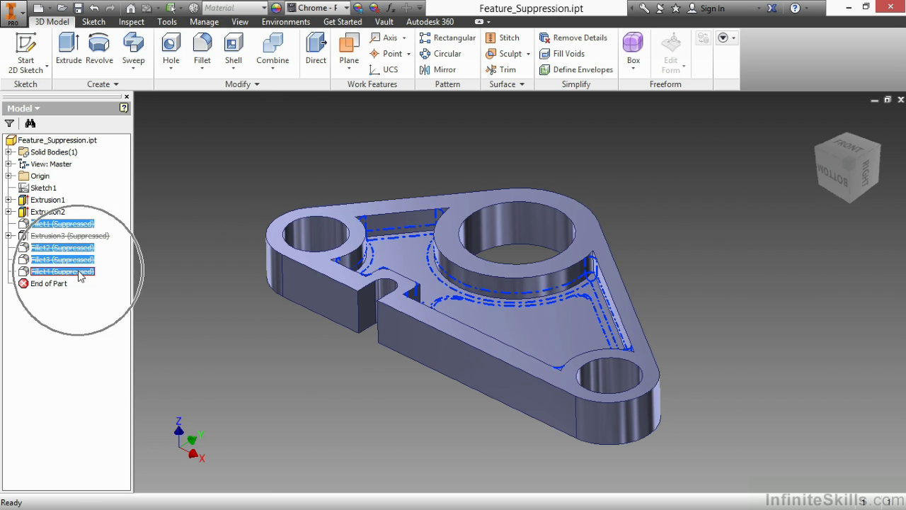
{"action": "right_click", "coordinate": [79, 272]}
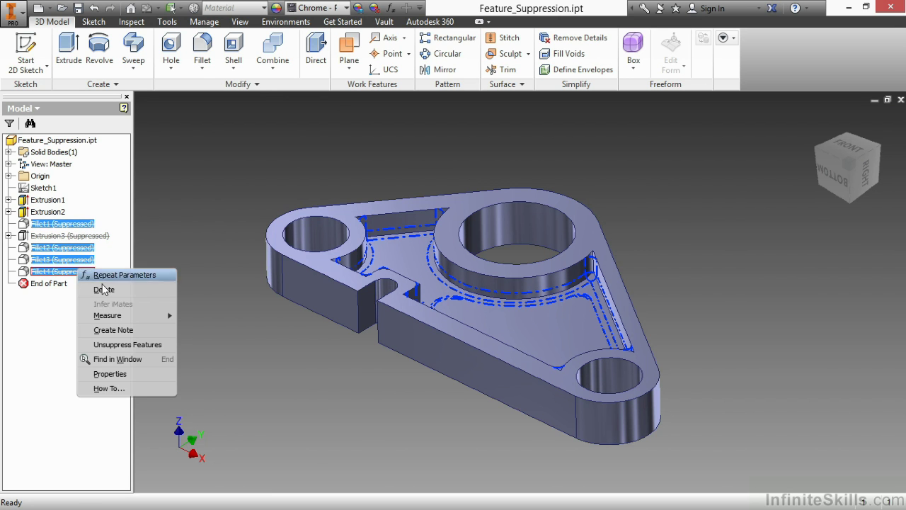
{"action": "left_click", "coordinate": [117, 373]}
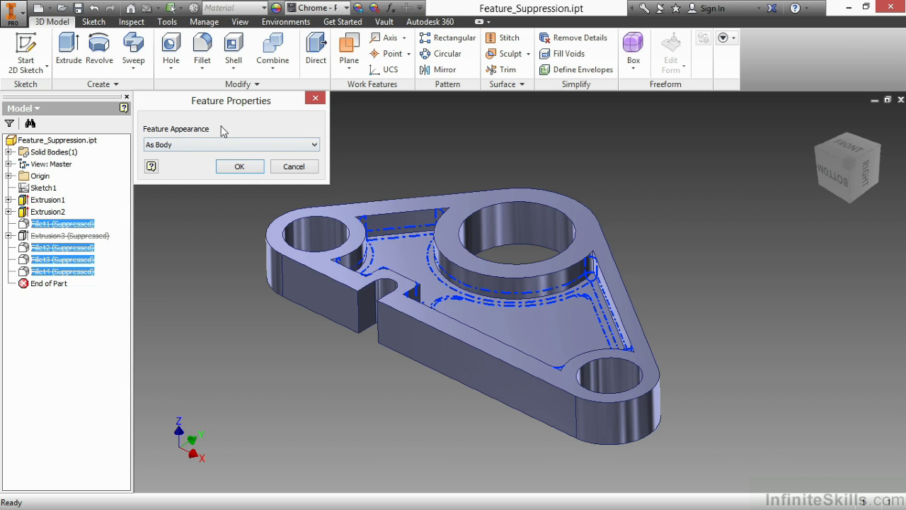
{"action": "left_click", "coordinate": [291, 168]}
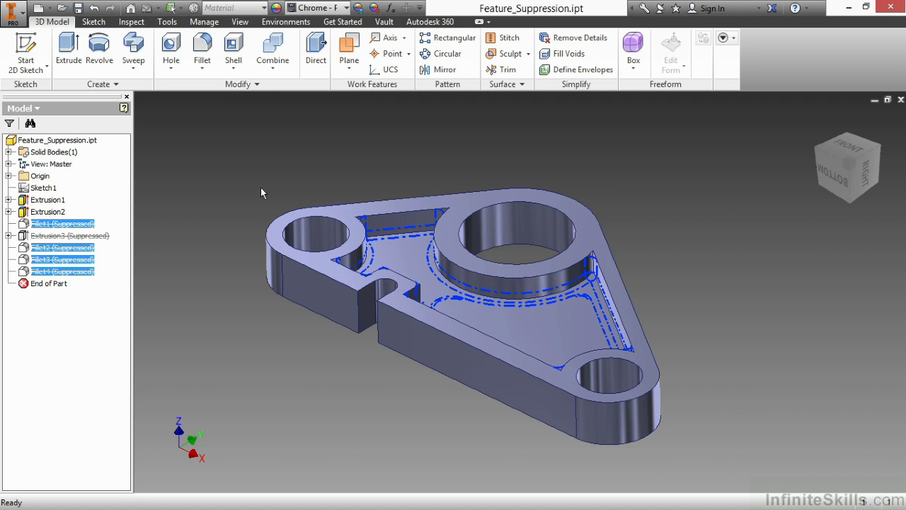
{"action": "left_click", "coordinate": [191, 215]}
{"action": "right_click", "coordinate": [83, 226]}
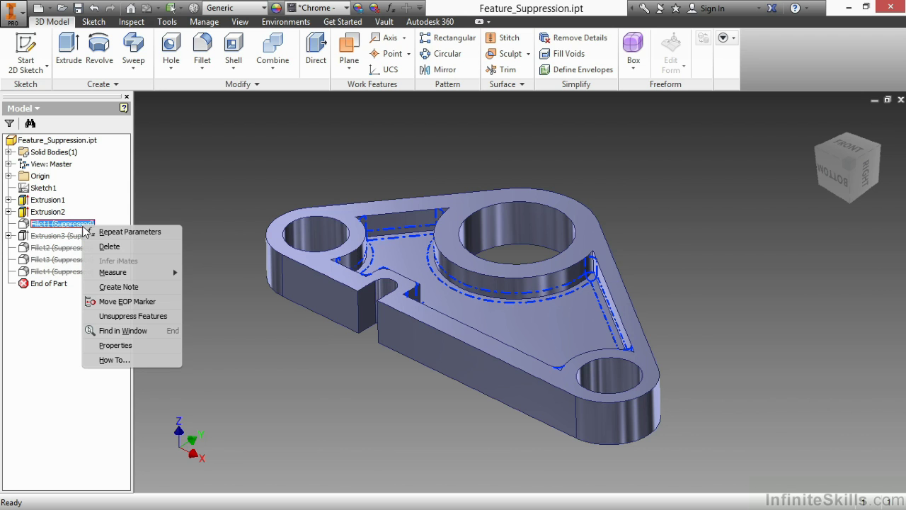
{"action": "left_click", "coordinate": [138, 345]}
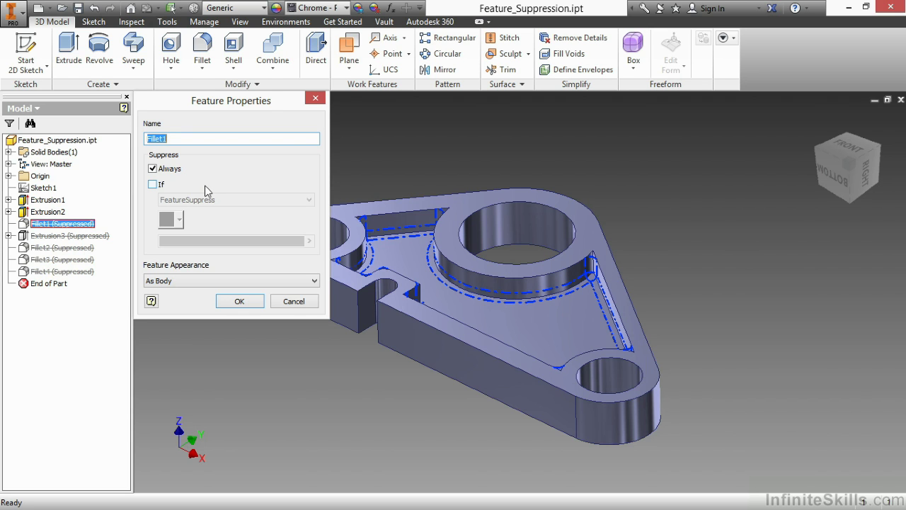
- Change Fillet1's suppression from Always to If FeatureSuppress = 0
{"action": "left_click", "coordinate": [172, 138]}
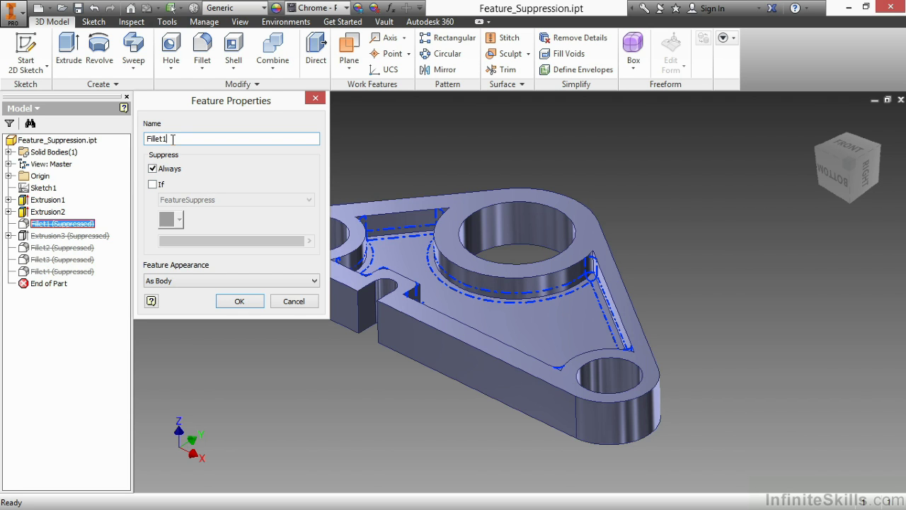
{"action": "left_click", "coordinate": [152, 184]}
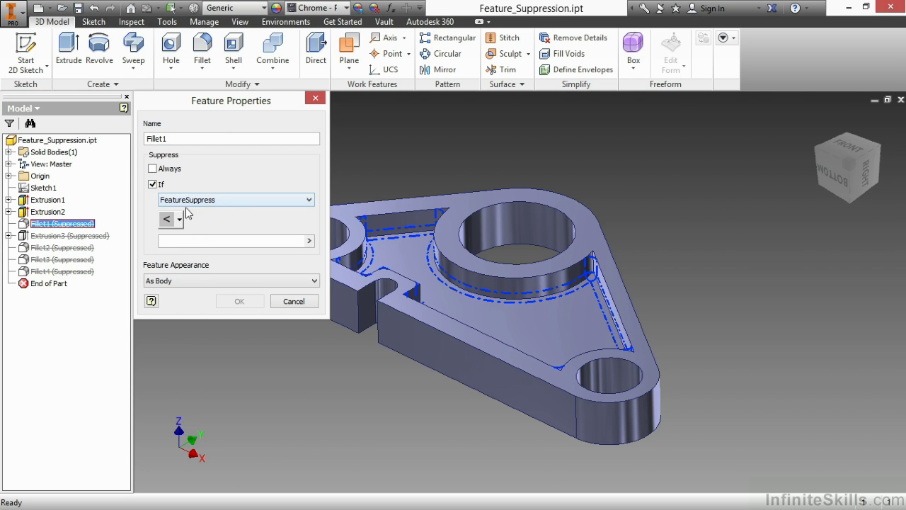
{"action": "left_click", "coordinate": [177, 218]}
{"action": "left_click", "coordinate": [177, 239]}
{"action": "left_click", "coordinate": [193, 242]}
{"action": "type", "text": "0"}
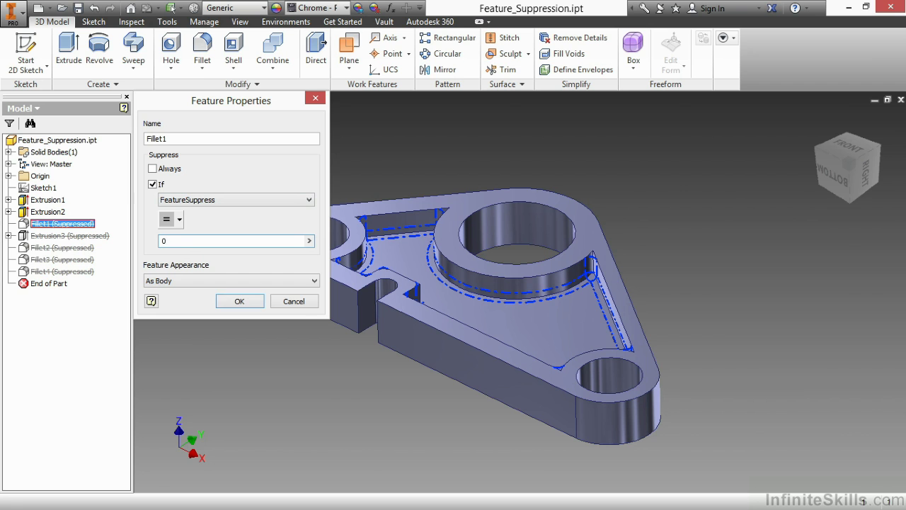
{"action": "left_click", "coordinate": [237, 301]}
- Make Extrusion3 suppress conditionally on FeatureSuppress using the = comparison
{"action": "right_click", "coordinate": [65, 236]}
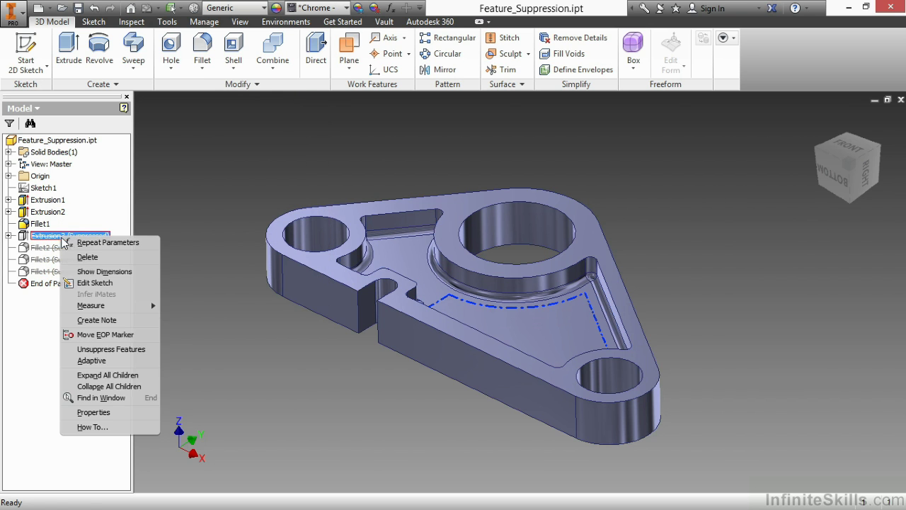
{"action": "left_click", "coordinate": [99, 412]}
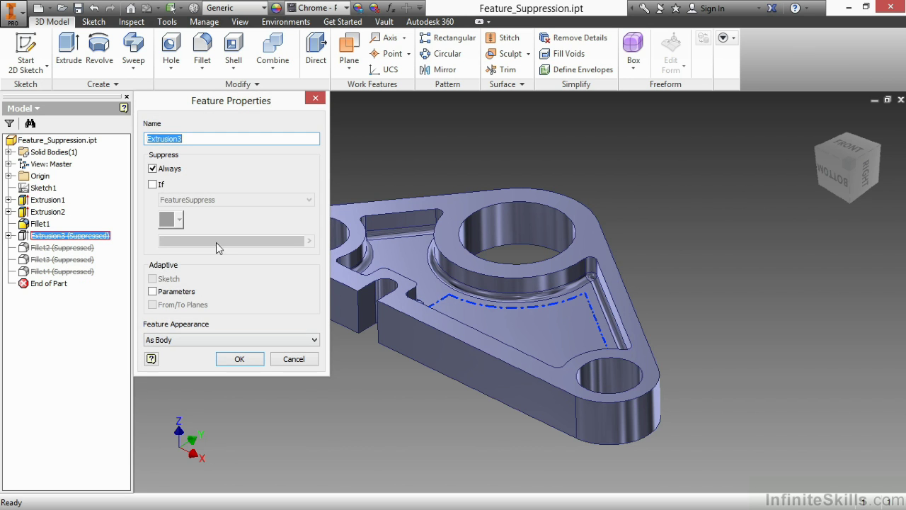
{"action": "left_click", "coordinate": [152, 184]}
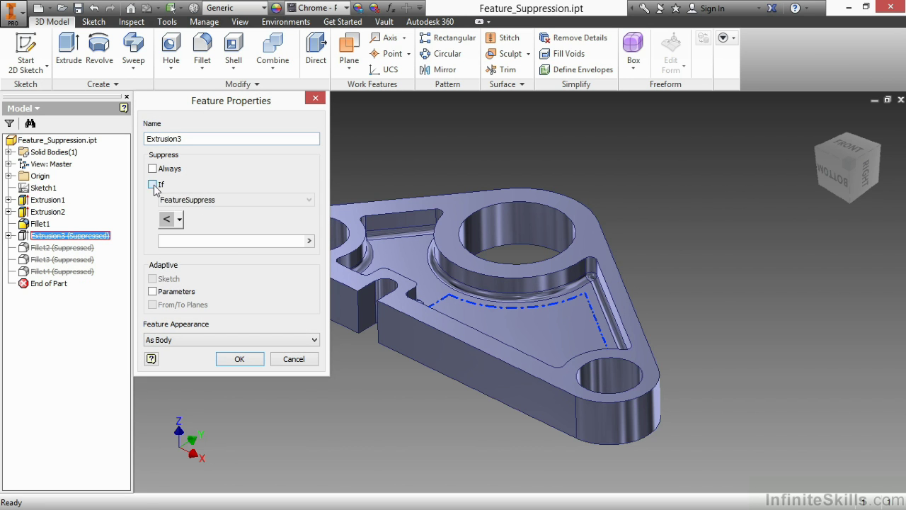
{"action": "left_click", "coordinate": [180, 220]}
{"action": "left_click", "coordinate": [170, 238]}
{"action": "left_click", "coordinate": [180, 242]}
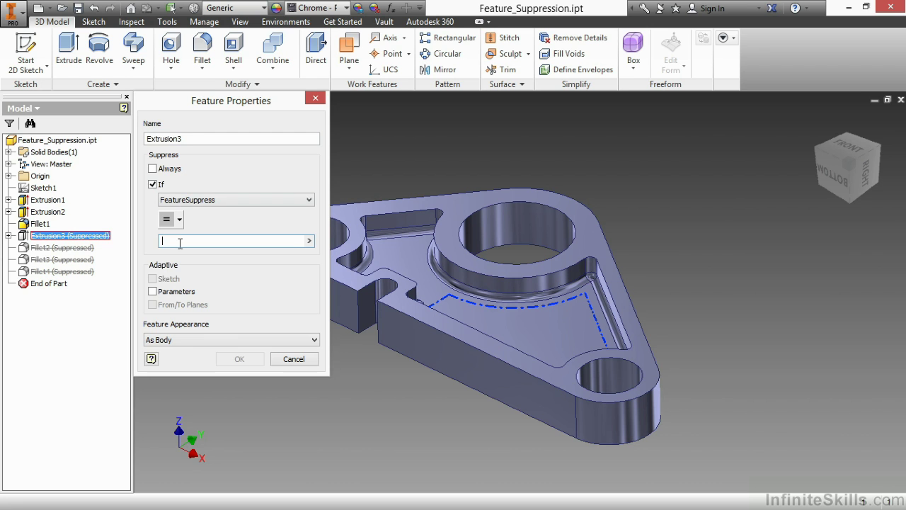
{"action": "left_click", "coordinate": [239, 359]}
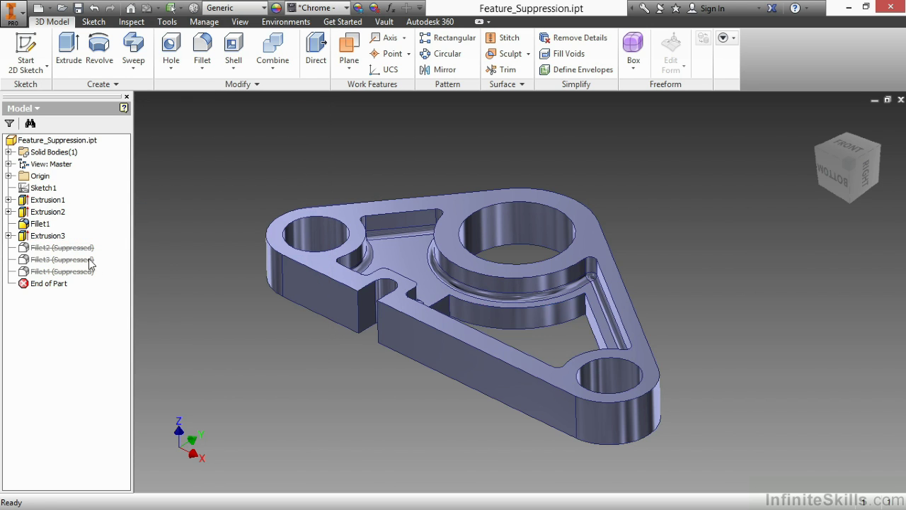
- Make Fillet2 suppress conditionally on FeatureSuppress using the = comparison
{"action": "left_click", "coordinate": [77, 250]}
{"action": "right_click", "coordinate": [76, 249]}
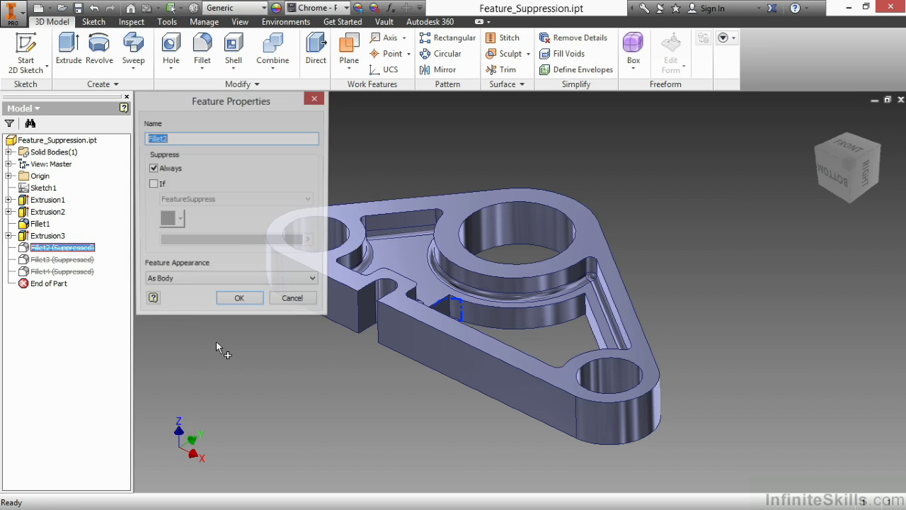
{"action": "left_click", "coordinate": [113, 366]}
{"action": "left_click", "coordinate": [152, 184]}
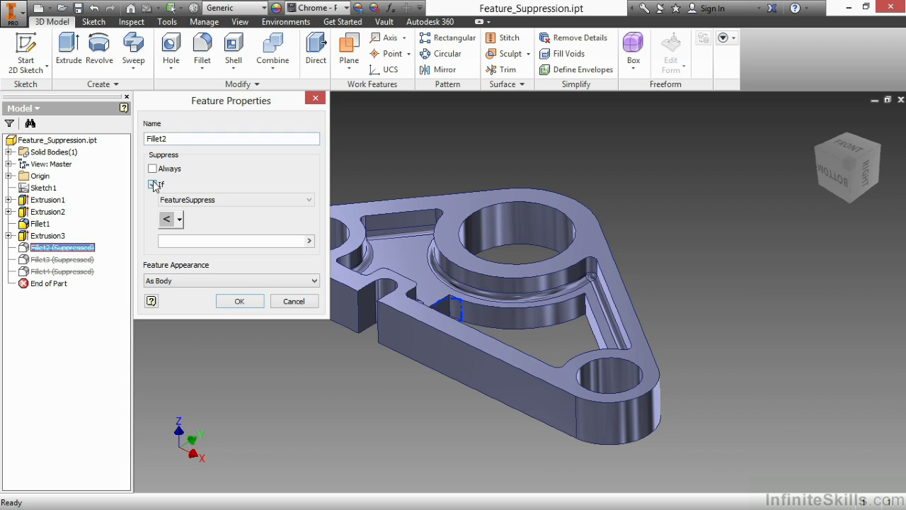
{"action": "left_click", "coordinate": [173, 220]}
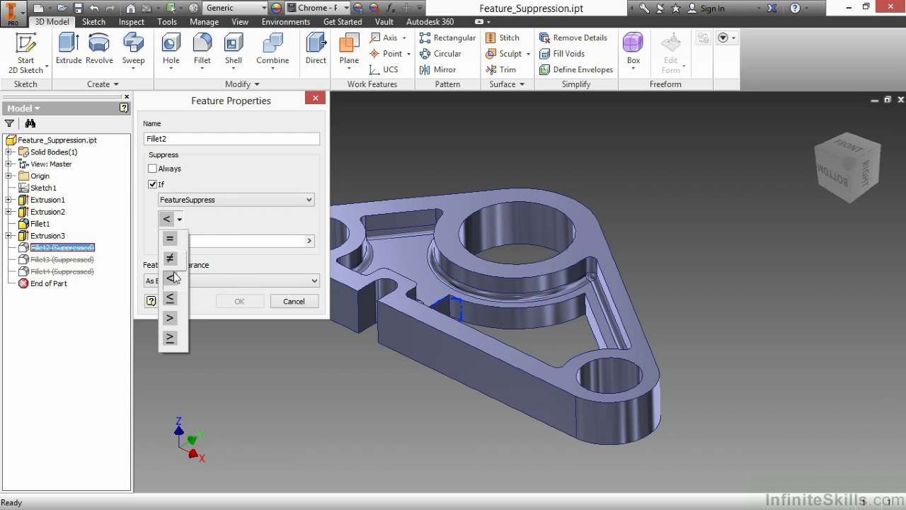
{"action": "left_click", "coordinate": [175, 242]}
{"action": "left_click", "coordinate": [192, 240]}
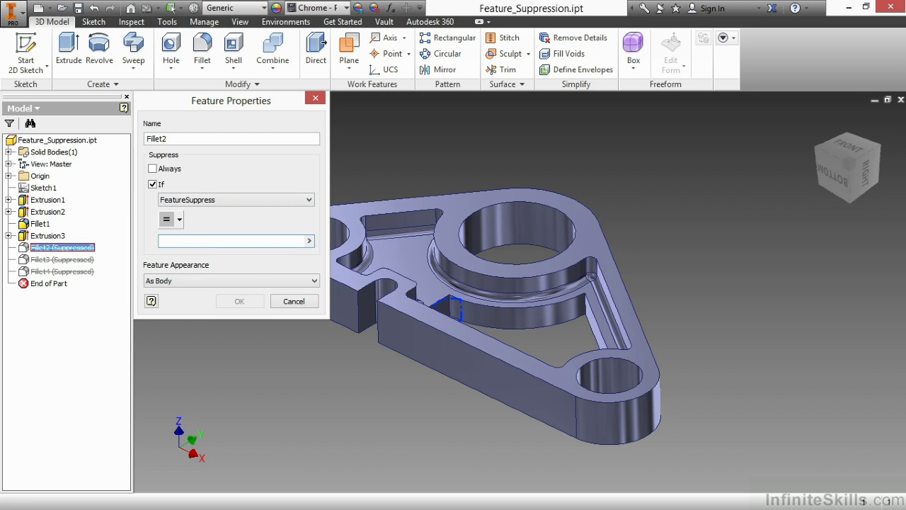
{"action": "type", "text": "1"}
{"action": "left_click", "coordinate": [239, 301]}
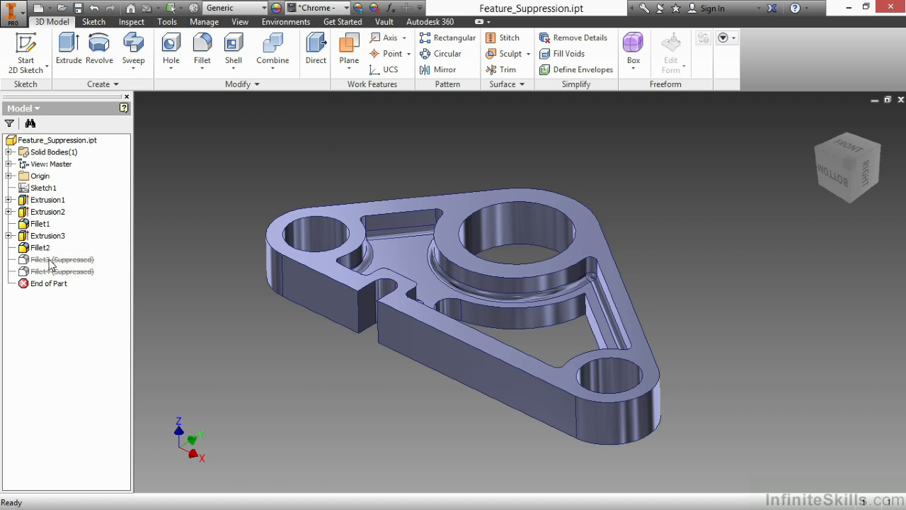
- Make Fillet3 suppress only if FeatureSuppress = 0
{"action": "left_click", "coordinate": [53, 259]}
{"action": "right_click", "coordinate": [54, 260]}
{"action": "left_click", "coordinate": [88, 375]}
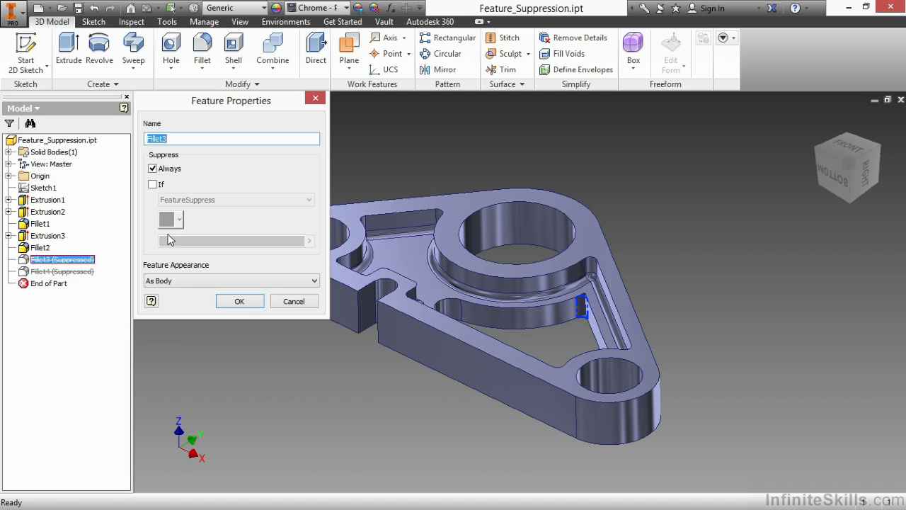
{"action": "left_click", "coordinate": [152, 184]}
{"action": "left_click", "coordinate": [177, 219]}
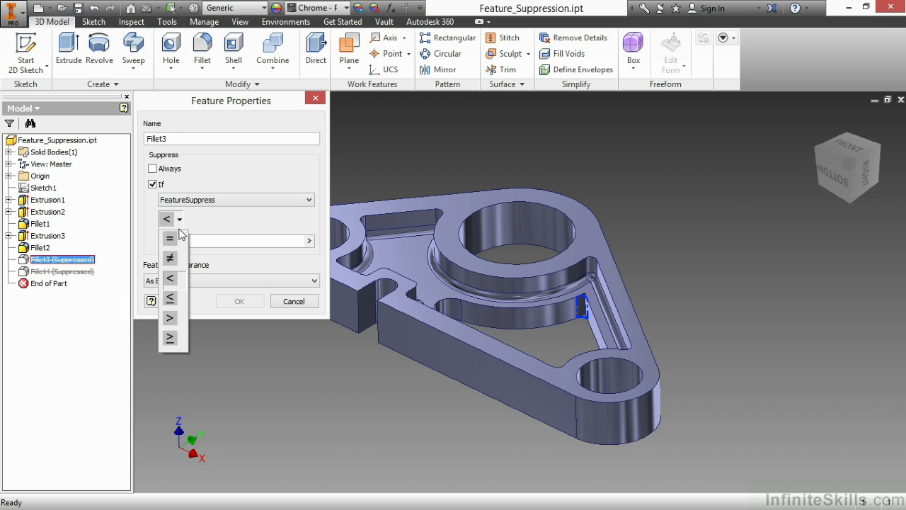
{"action": "left_click", "coordinate": [170, 237]}
{"action": "type", "text": "0"}
{"action": "left_click", "coordinate": [239, 301]}
- Make Fillet4 suppress only if FeatureSuppress = 0
{"action": "left_click", "coordinate": [75, 272]}
{"action": "right_click", "coordinate": [78, 273]}
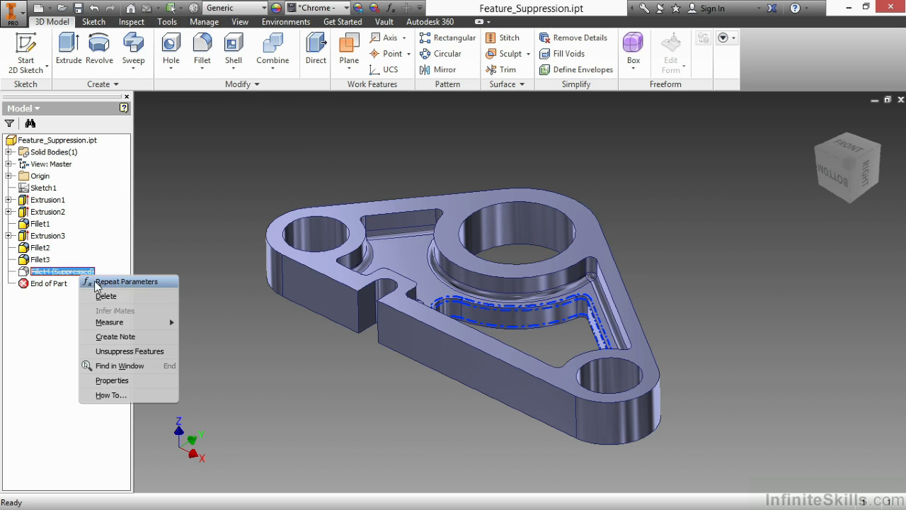
{"action": "left_click", "coordinate": [112, 383]}
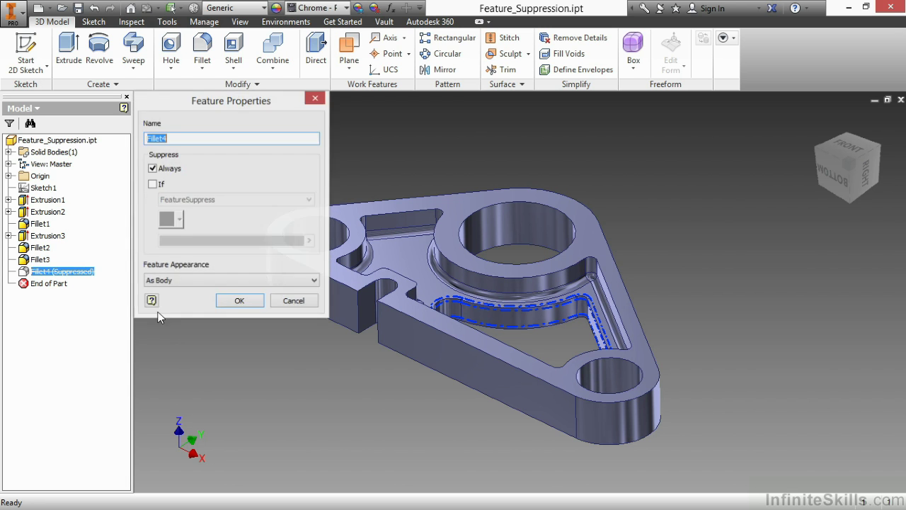
{"action": "left_click", "coordinate": [153, 184]}
{"action": "left_click", "coordinate": [179, 219]}
{"action": "left_click", "coordinate": [170, 237]}
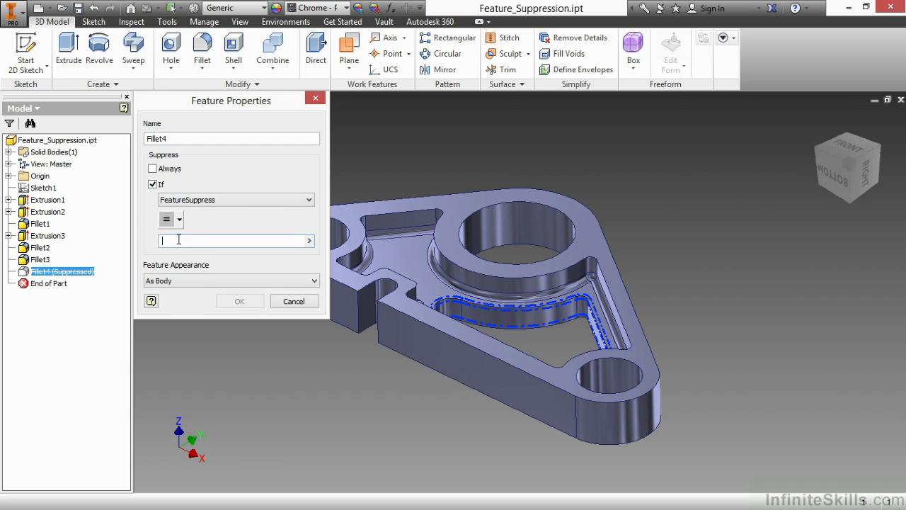
{"action": "type", "text": "0"}
{"action": "left_click", "coordinate": [223, 299]}
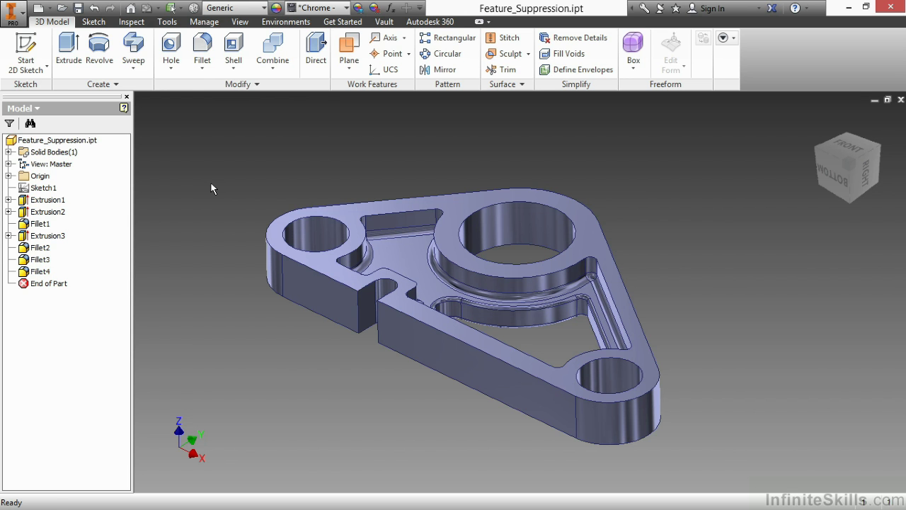
- In Parameters moved clear of the model, set FeatureSuppress to 0 to suppress the features
{"action": "left_click", "coordinate": [391, 7]}
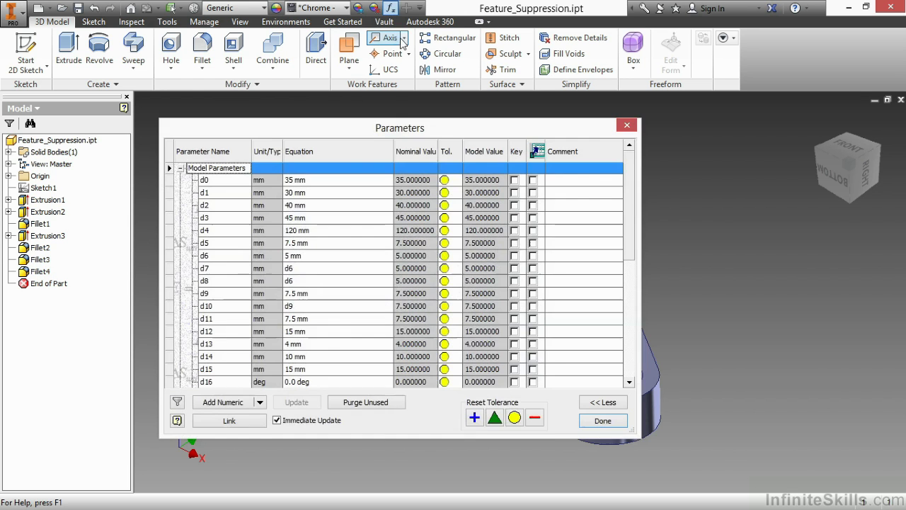
{"action": "left_click_drag", "start_coordinate": [378, 117], "coordinate": [640, 121]}
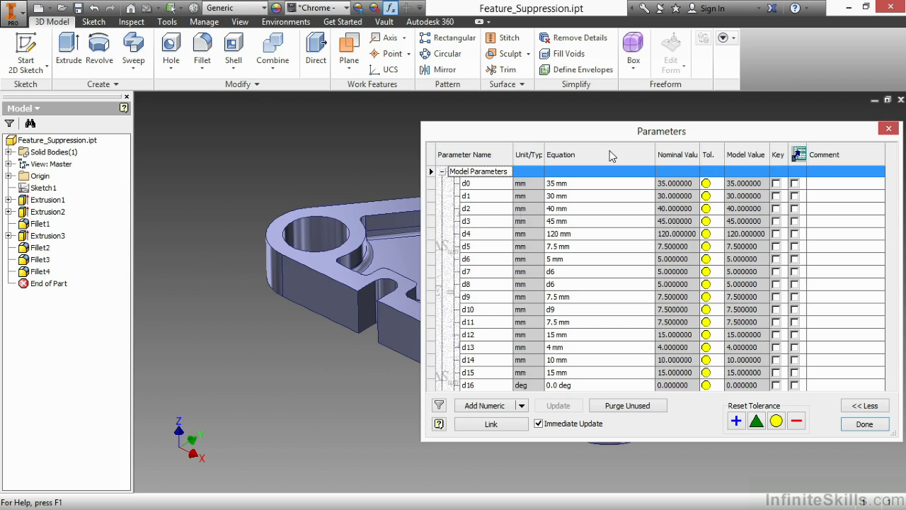
{"action": "middle_click_drag", "start_coordinate": [346, 350], "coordinate": [282, 268]}
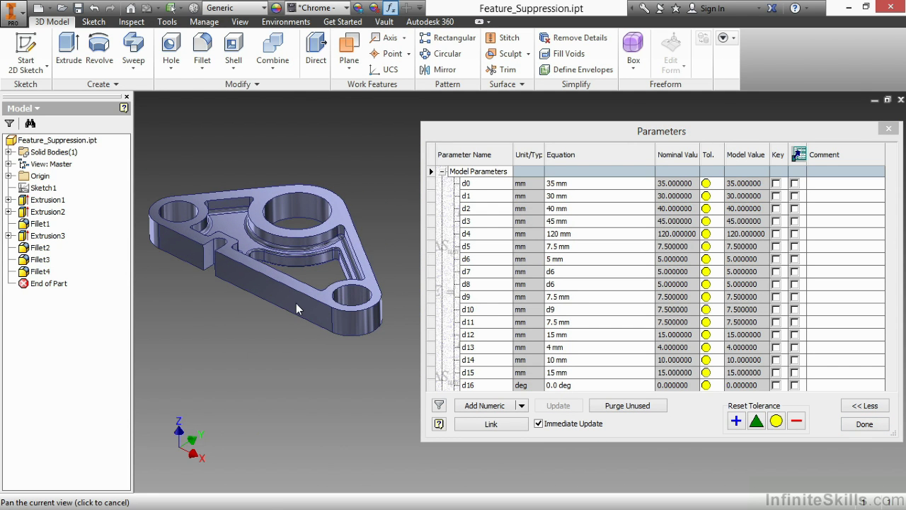
{"action": "scroll", "coordinate": [446, 311], "scroll_direction": "down", "scroll_amount": 7}
{"action": "left_click", "coordinate": [565, 372]}
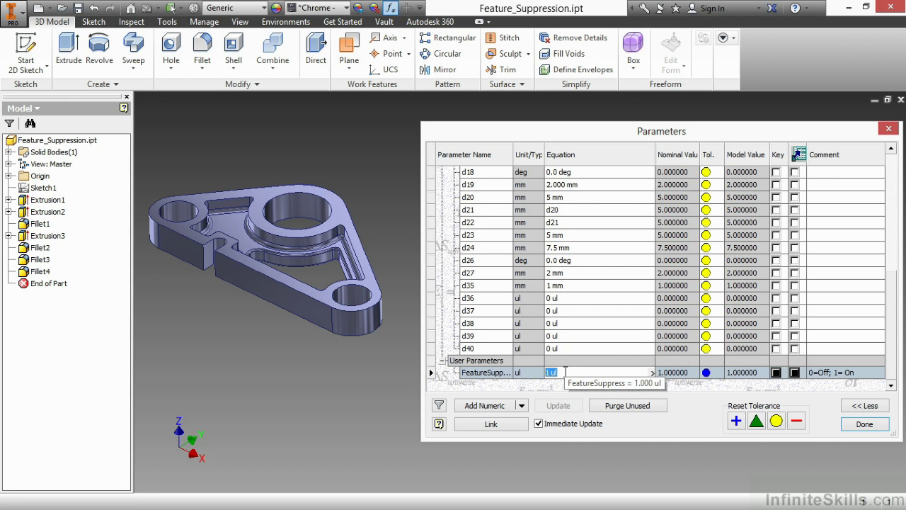
{"action": "type", "text": "0"}
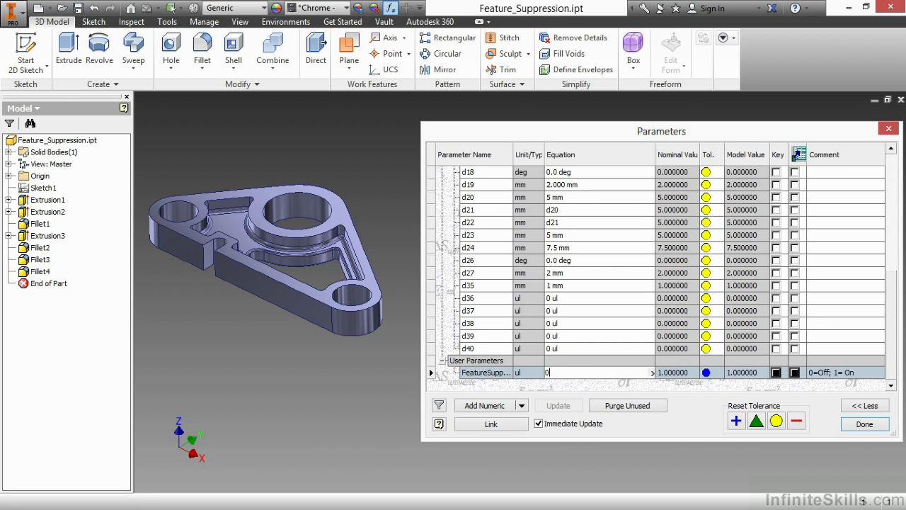
{"action": "key", "text": "Return"}
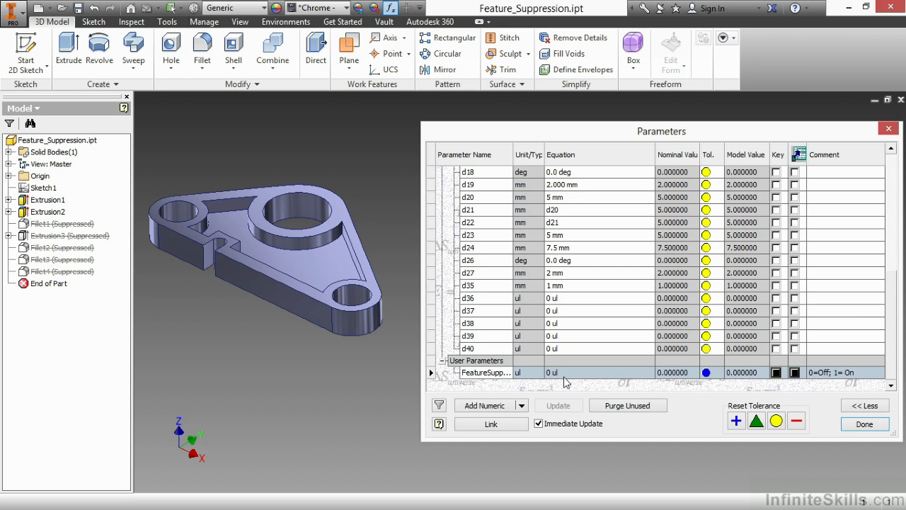
- Set FeatureSuppress back to 1 to restore the fillets and Extrusion3
{"action": "left_click", "coordinate": [566, 373]}
{"action": "type", "text": "1"}
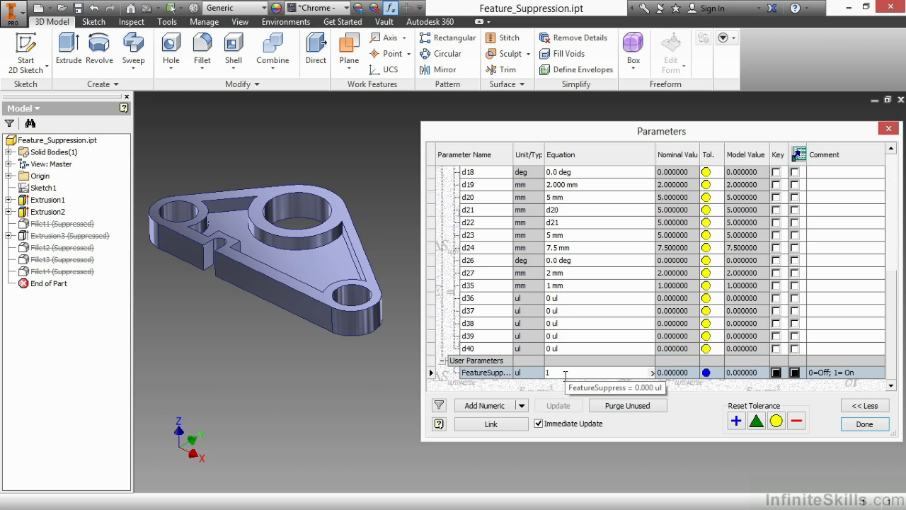
{"action": "key", "text": "Return"}
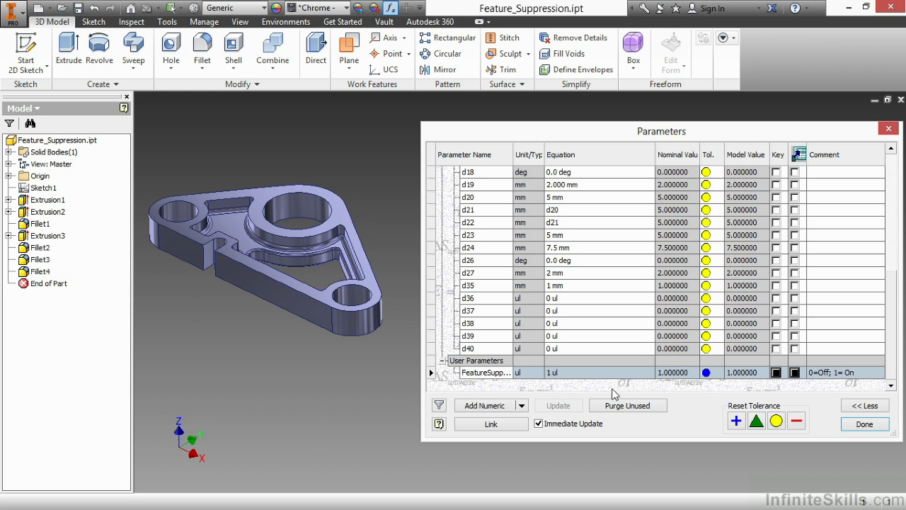
- Close the Parameters dialog and recentre the view on the complete bracket
{"action": "left_click", "coordinate": [864, 423]}
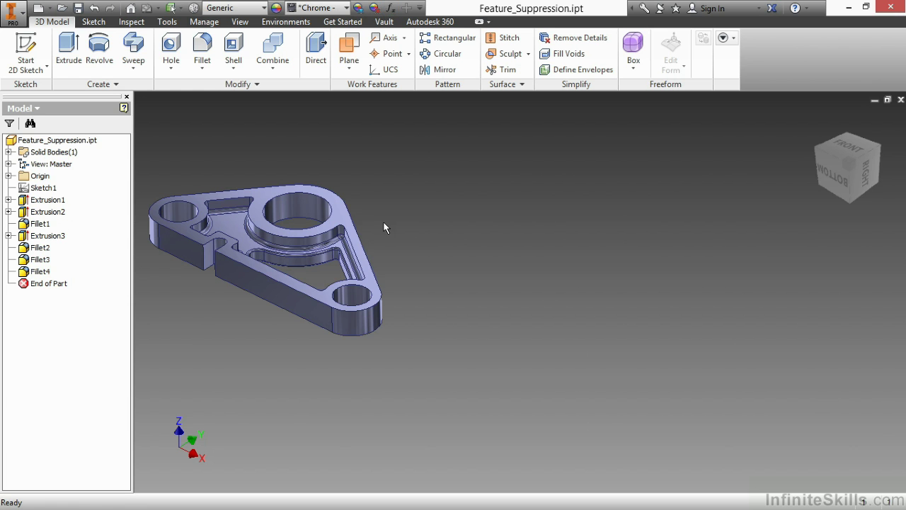
{"action": "middle_click_drag", "start_coordinate": [340, 198], "coordinate": [441, 208]}
{"action": "scroll", "coordinate": [538, 324], "scroll_direction": "down", "scroll_amount": 3}
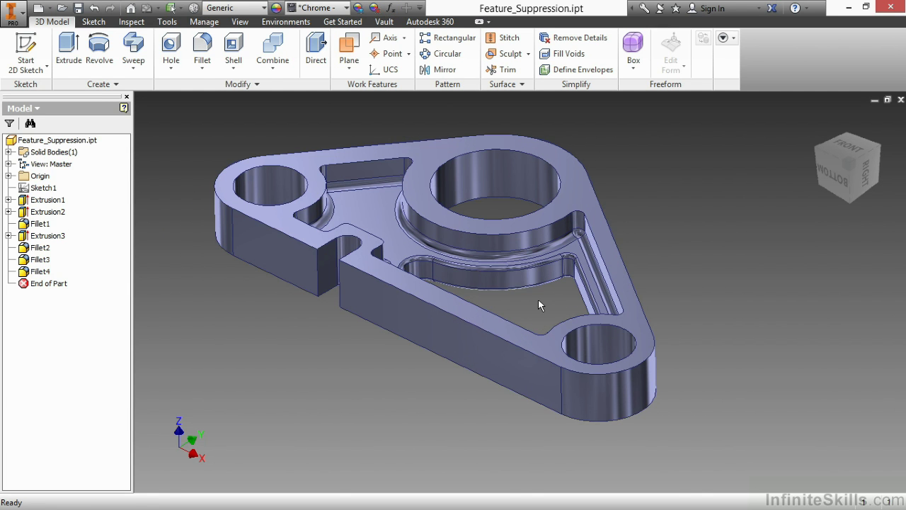